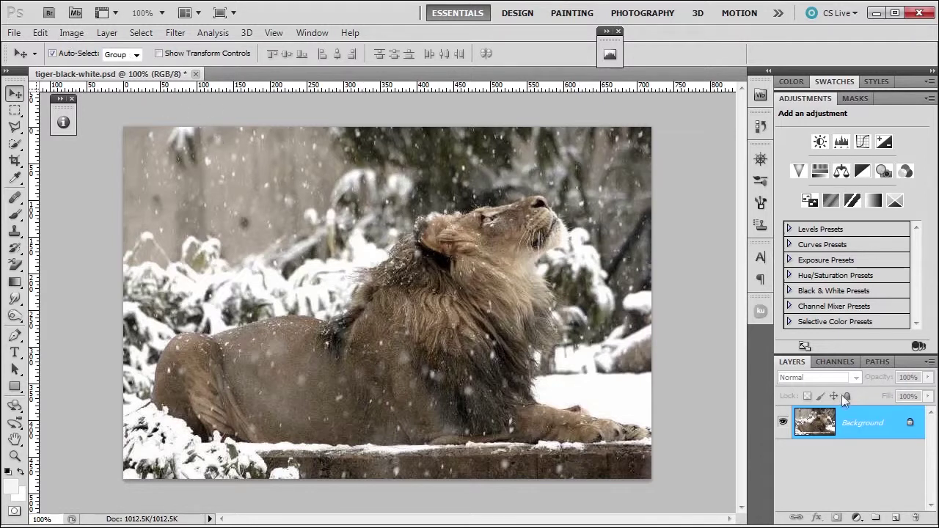
Desaturate the lion photo from the Image Adjustments menu, then undo it
left_click(71, 32)
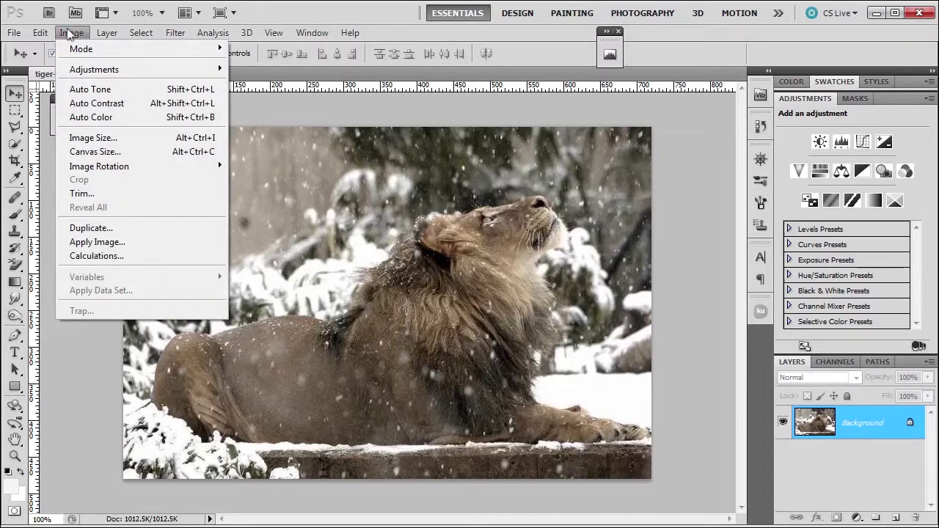
mouse_move(82, 73)
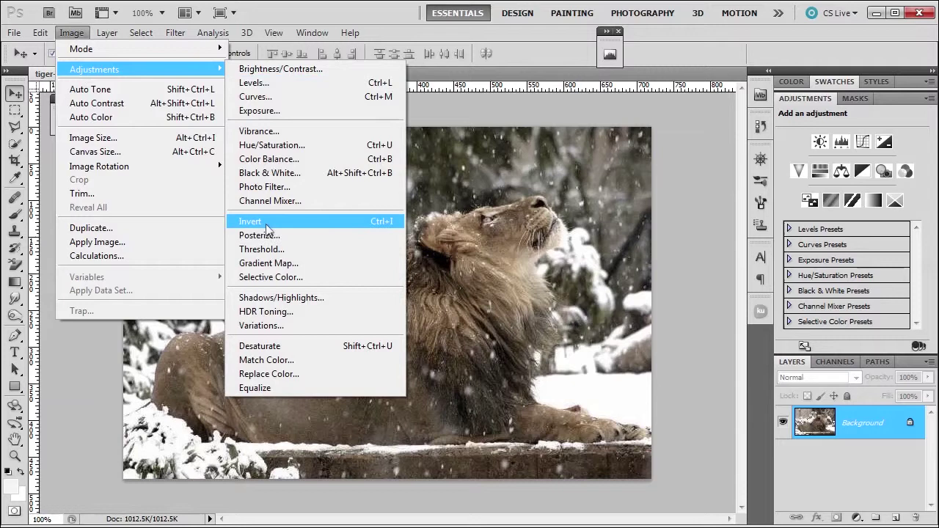
left_click(352, 347)
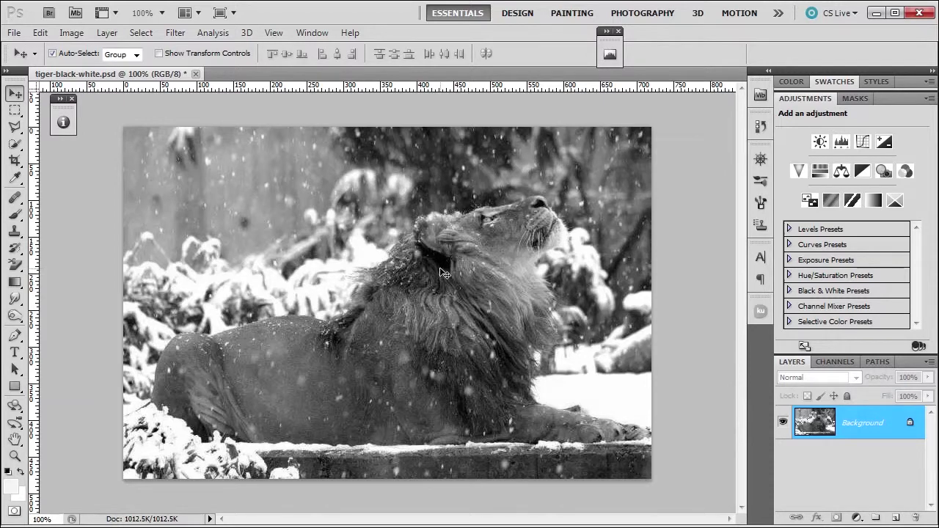
key("ctrl+z")
Apply Equalize to the photo's tones
left_click(68, 37)
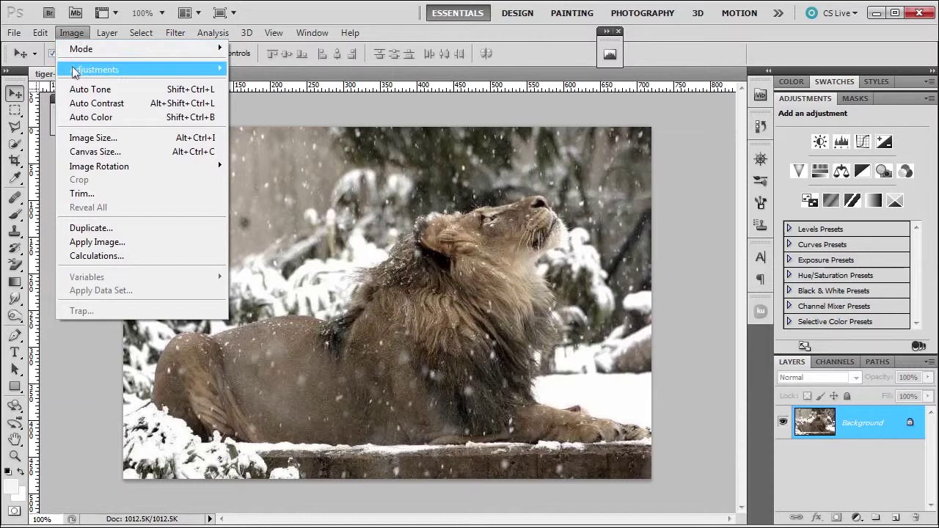
mouse_move(77, 69)
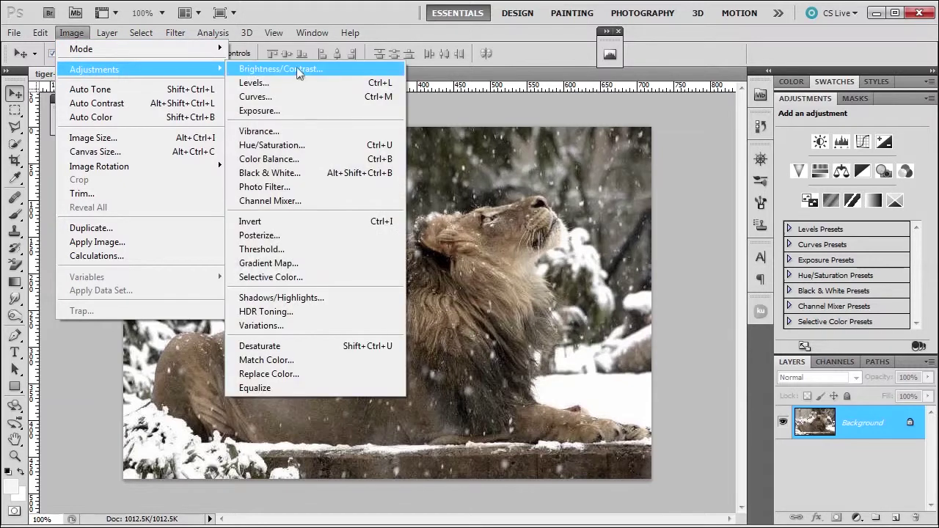
left_click(265, 389)
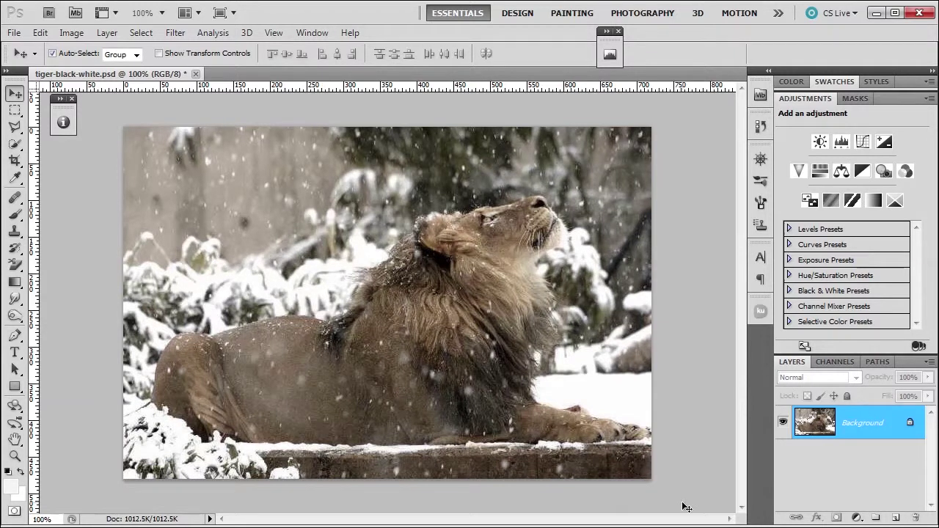
Add a Black & White adjustment layer and darken the mane's yellows by dragging on the image
left_click(856, 518)
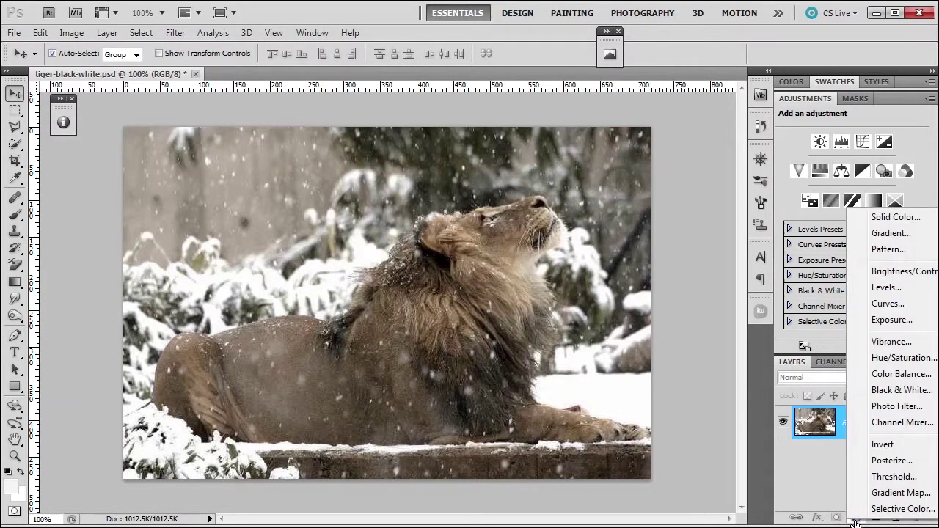
left_click(881, 392)
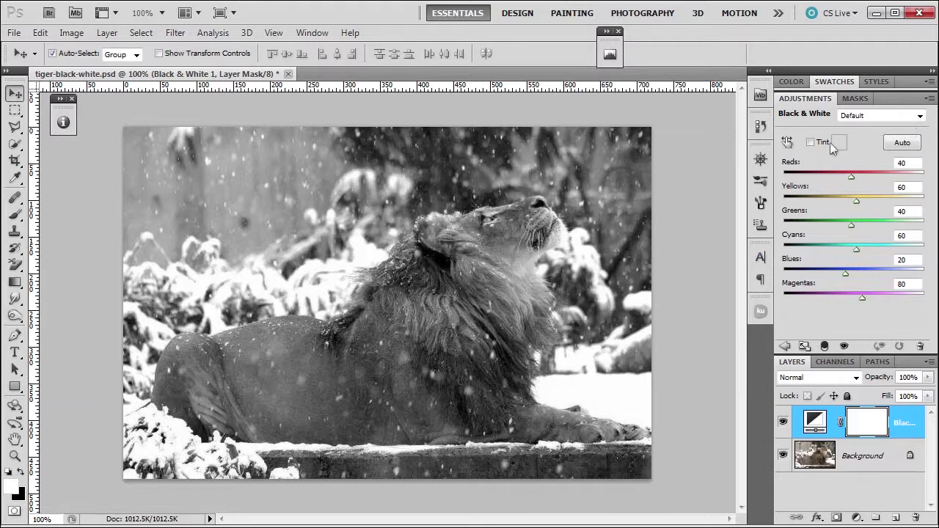
left_click(788, 143)
left_click_drag(445, 250, 580, 250)
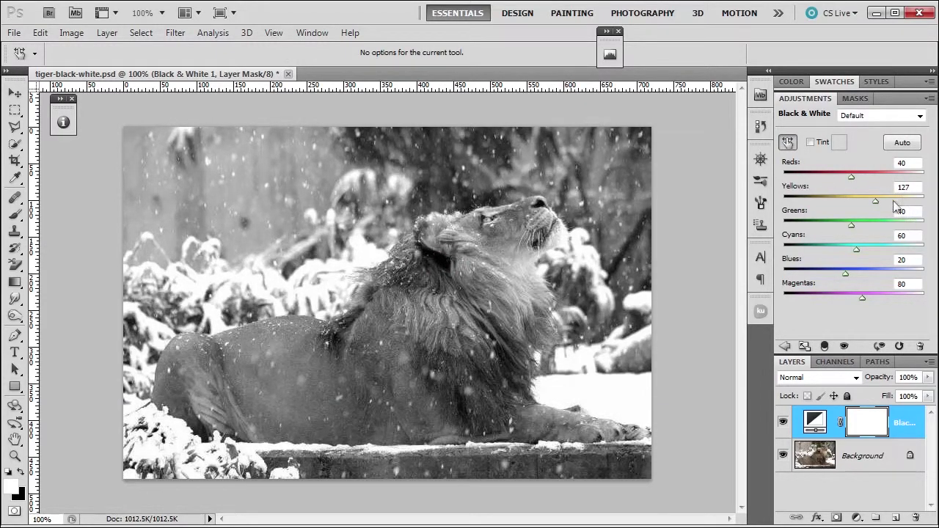
Reset the sliders, try the sepia Tint and remove it, then apply Auto channel mix
left_click(900, 346)
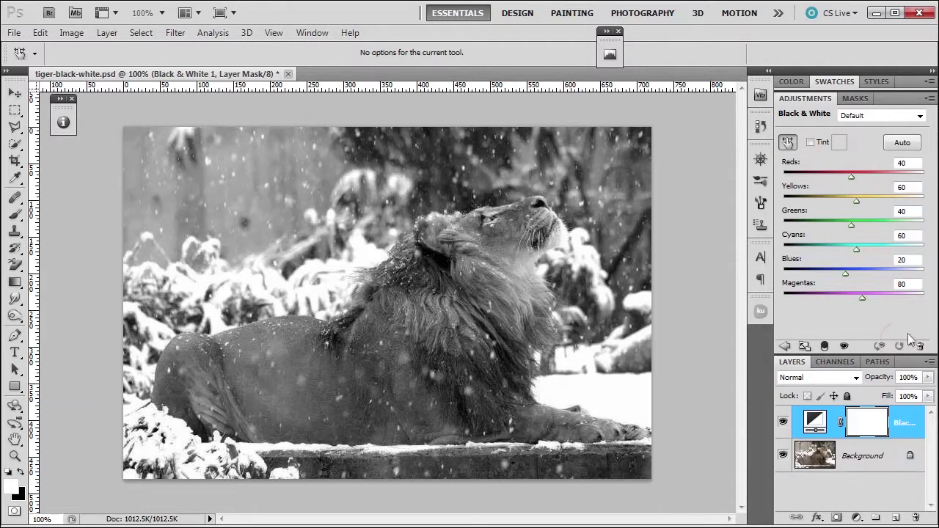
left_click(810, 143)
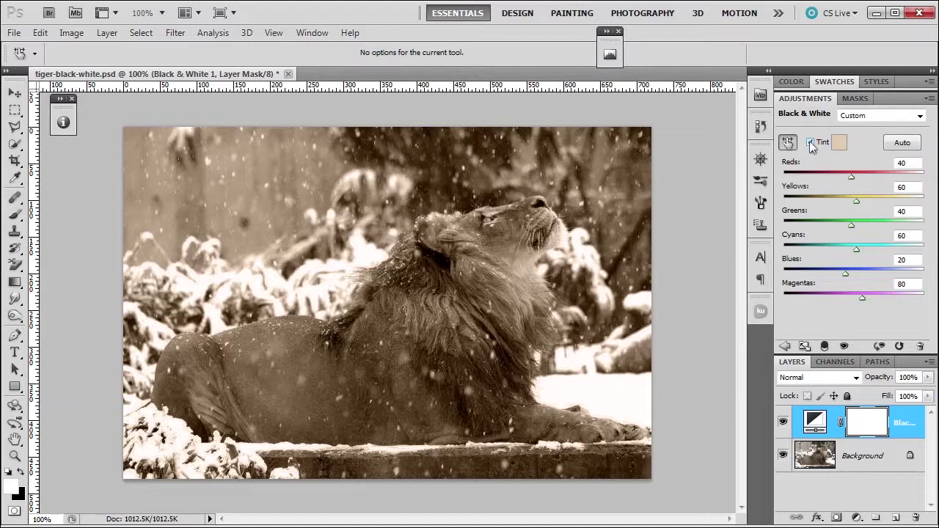
left_click(810, 142)
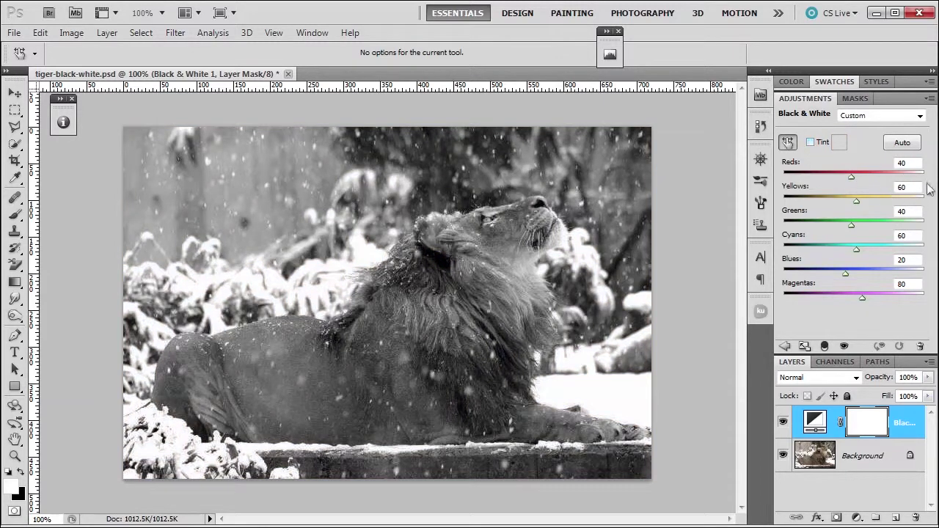
left_click(904, 143)
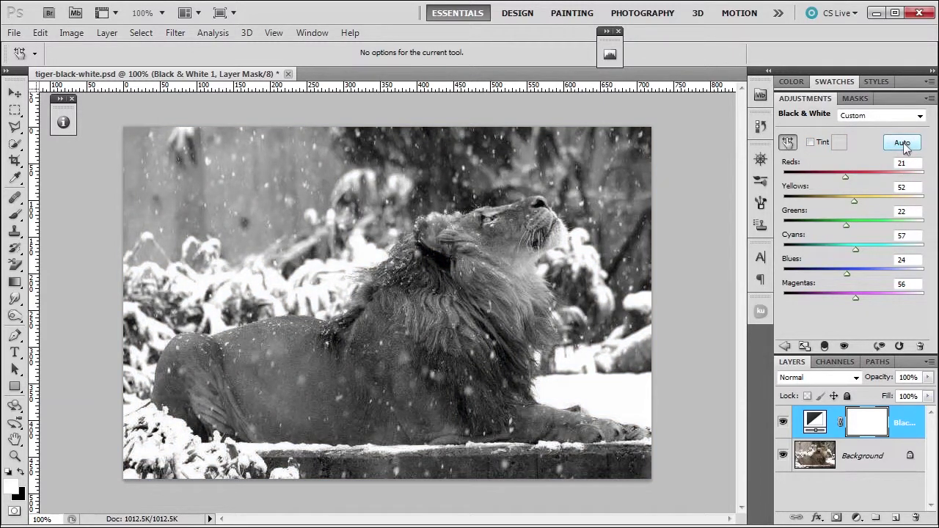
Try the Black & White presets from Blue Filter through Maximum White, then restore Default
left_click(899, 345)
left_click(877, 118)
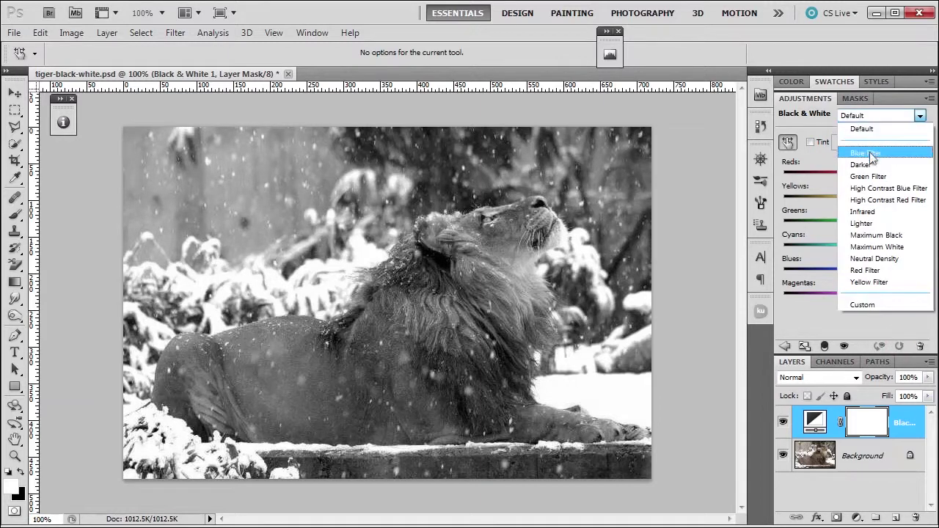
left_click(866, 152)
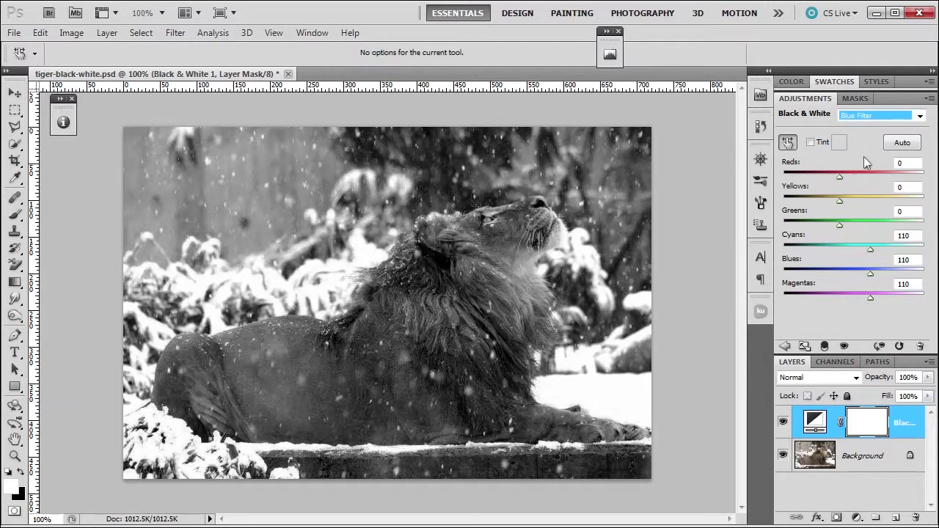
key("Down")
key("Down")
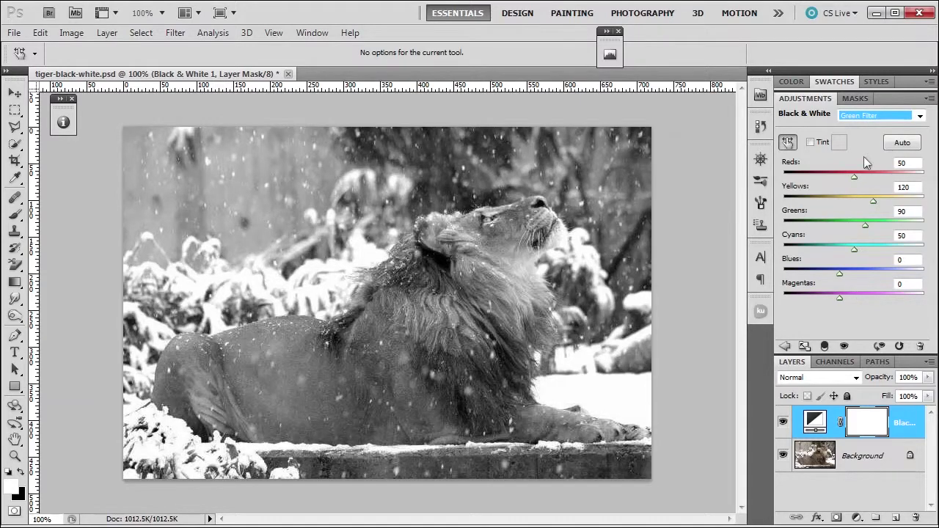
key("Down")
key("Down")
key("Down")
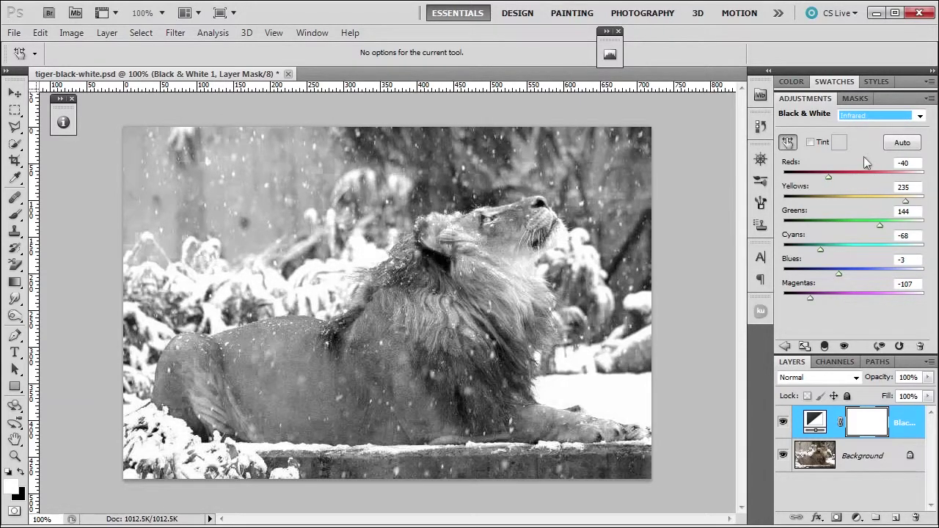
key("Down")
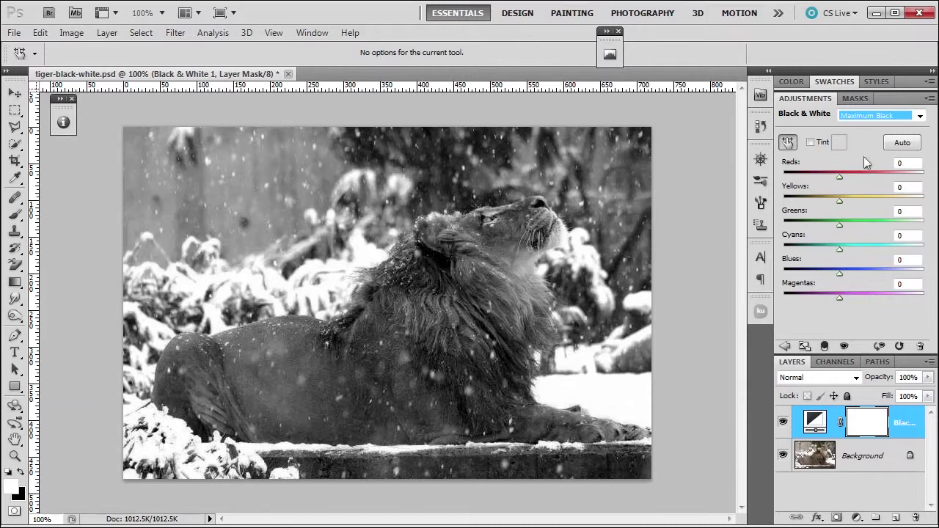
key("Down")
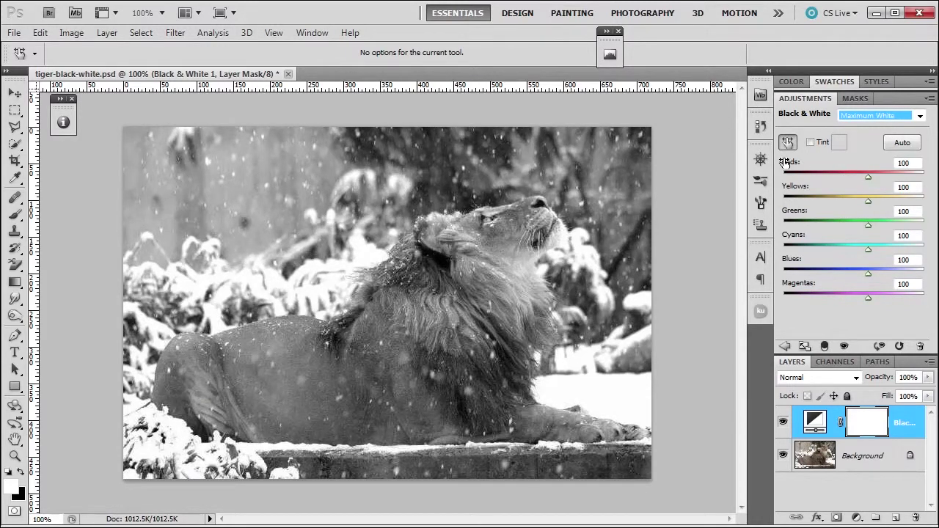
left_click(898, 347)
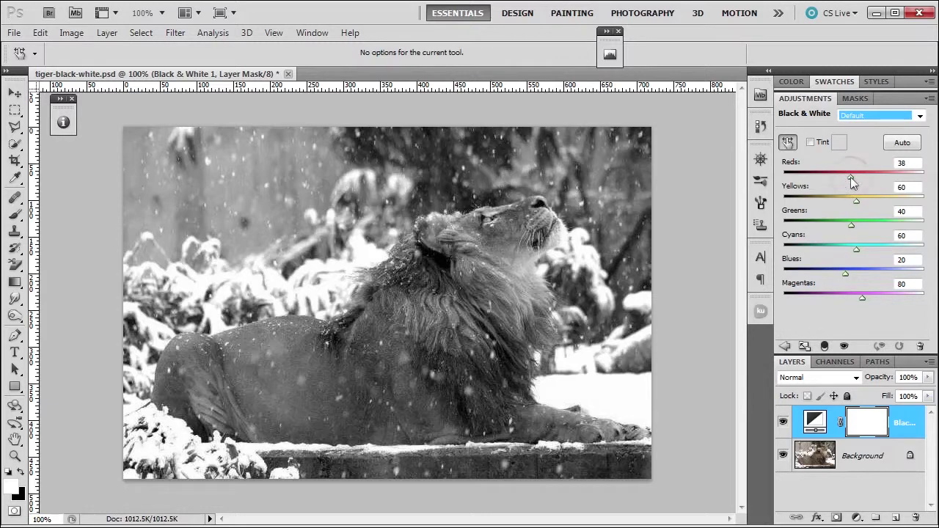
Drag the Reds, Cyans and Blues sliders to reach Reds 182, Cyans 41, Blues 59
left_click_drag(851, 180, 775, 234)
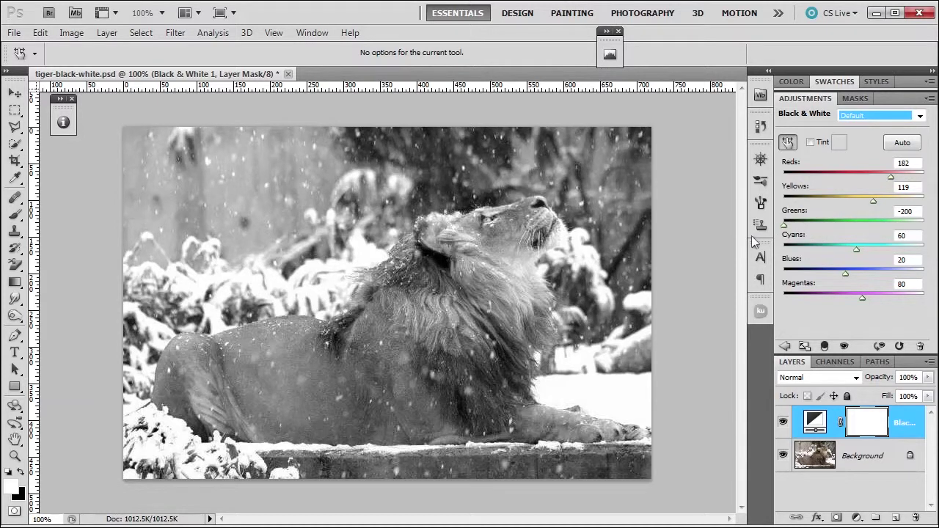
left_click_drag(856, 248, 760, 259)
left_click(849, 250)
left_click_drag(845, 273, 859, 302)
Add a Color Balance adjustment layer and shift its shadows toward yellow
left_click(856, 518)
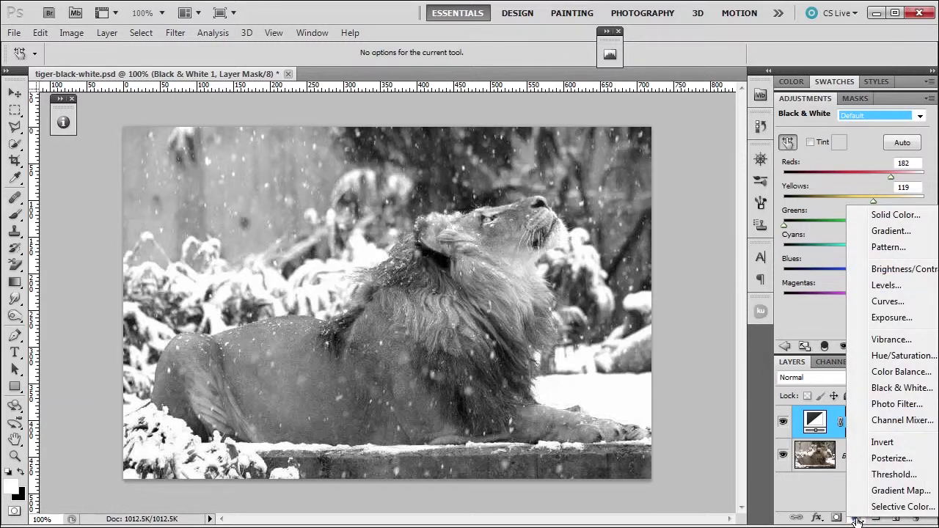
left_click(884, 374)
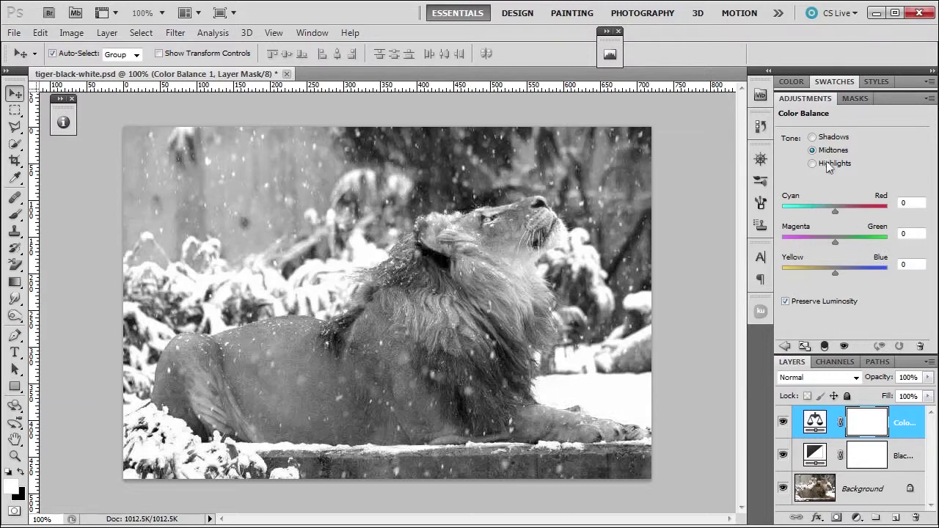
left_click(812, 138)
left_click_drag(834, 272, 820, 272)
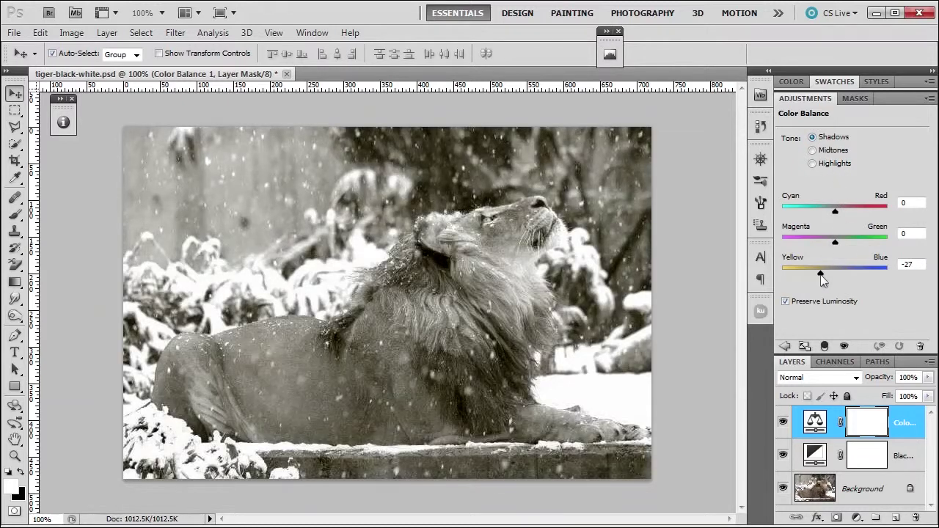
Warm the highlights toward red and push the midtones toward magenta to -34
left_click(812, 163)
mouse_move(834, 213)
left_mouse_down()
mouse_move(847, 210)
mouse_move(837, 212)
left_mouse_up()
left_click(812, 149)
left_click_drag(835, 242, 816, 241)
Toggle the Black & White and Color Balance layers off and on to compare, then collapse Adjustments
left_click(879, 348)
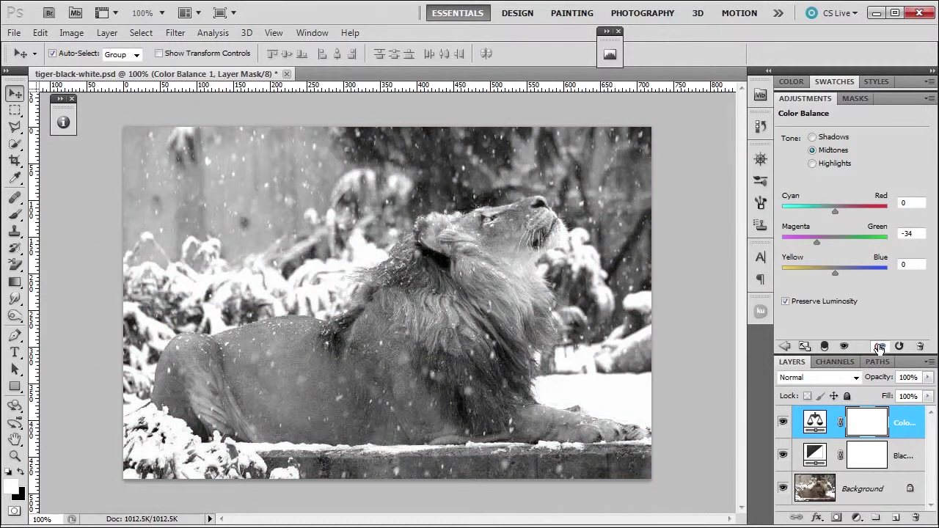
left_click(783, 455)
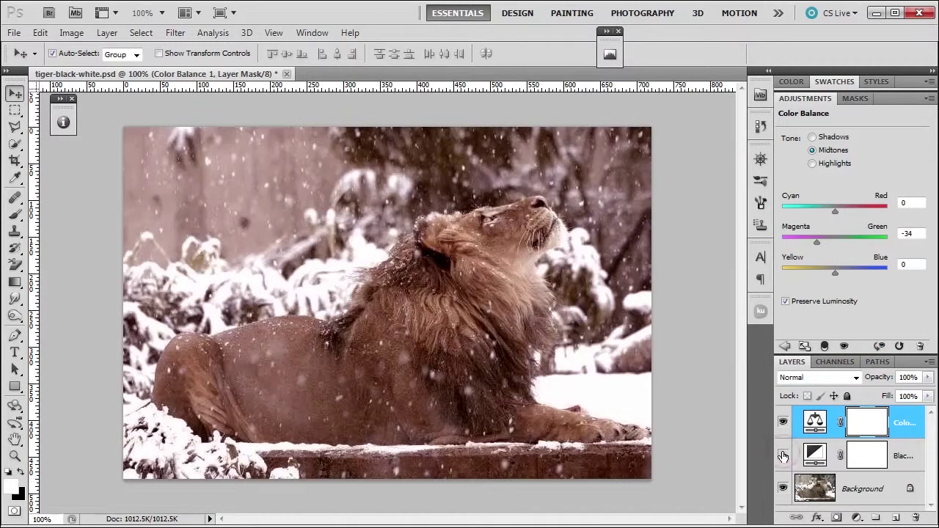
left_click(783, 455)
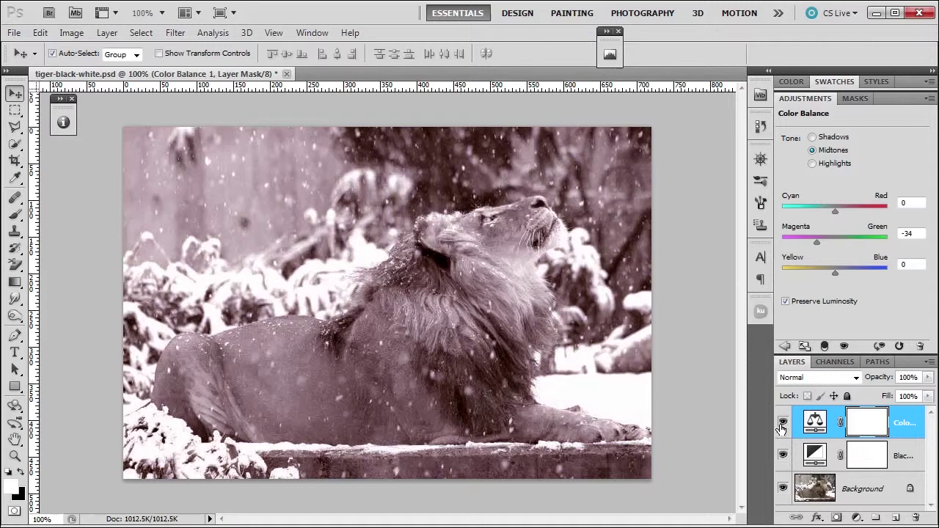
left_click(783, 423)
left_click(784, 457)
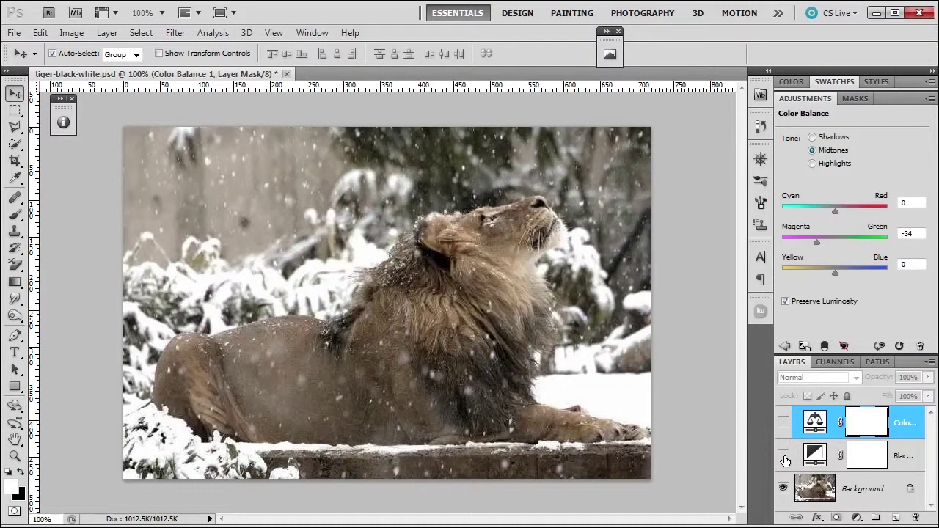
left_click(783, 456)
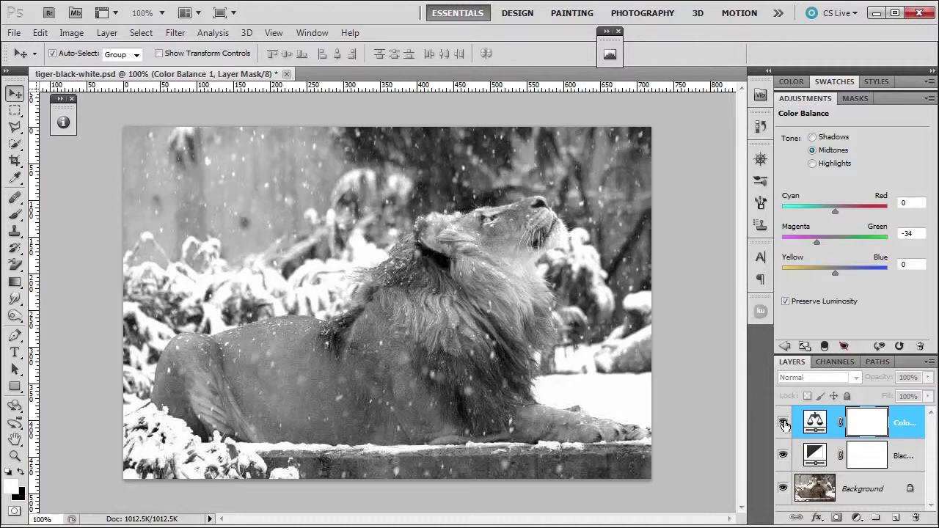
left_click(783, 422)
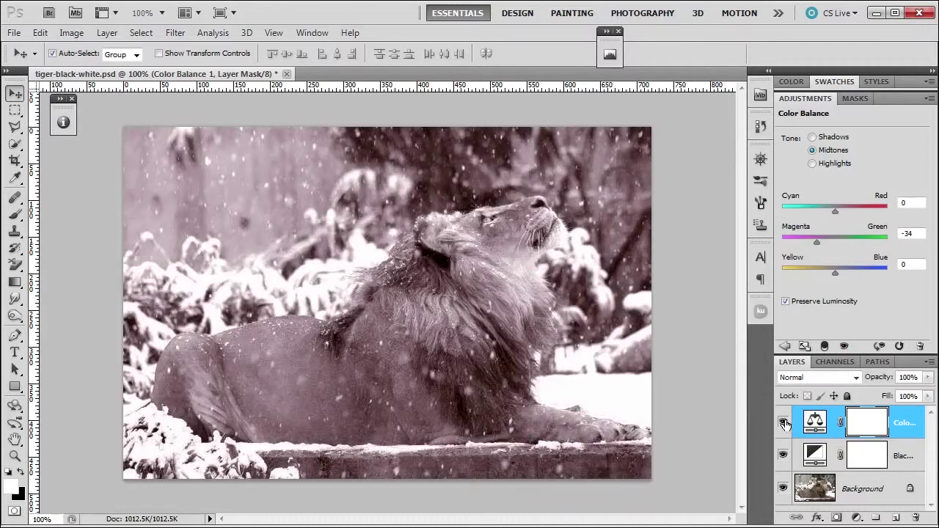
left_click(796, 101)
Duplicate the Background layer and move the copy to the top of the stack
left_click(872, 244)
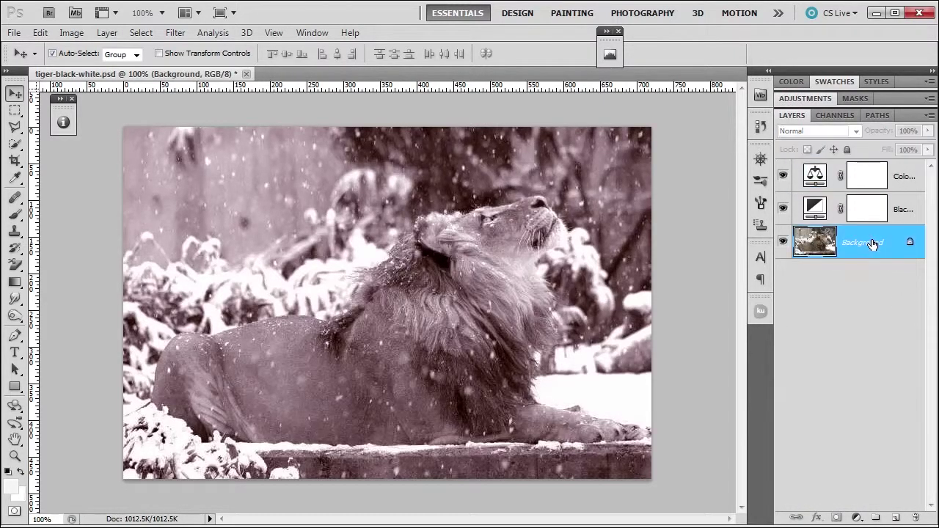
right_click(872, 243)
left_click(903, 271)
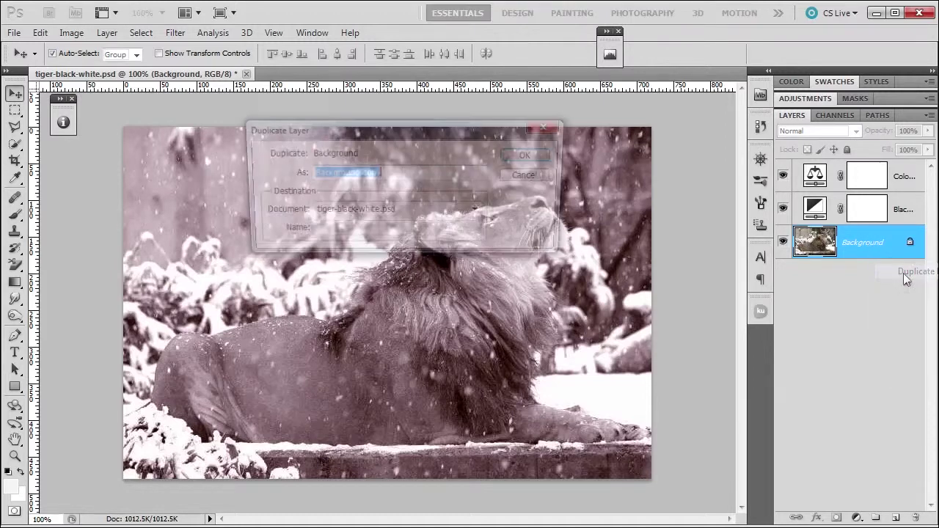
left_click(535, 155)
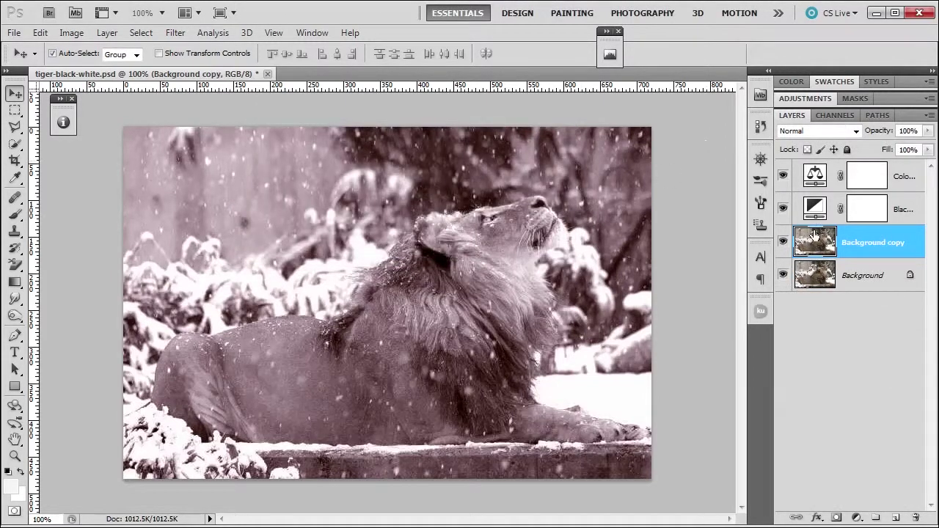
left_click_drag(847, 242, 838, 168)
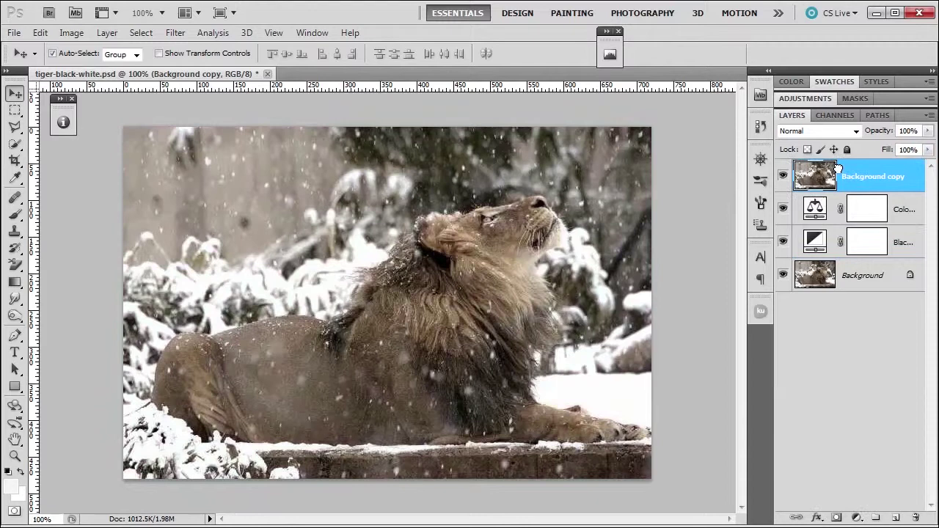
Set the Background copy's blend mode to Multiply at 31% opacity
left_click(844, 132)
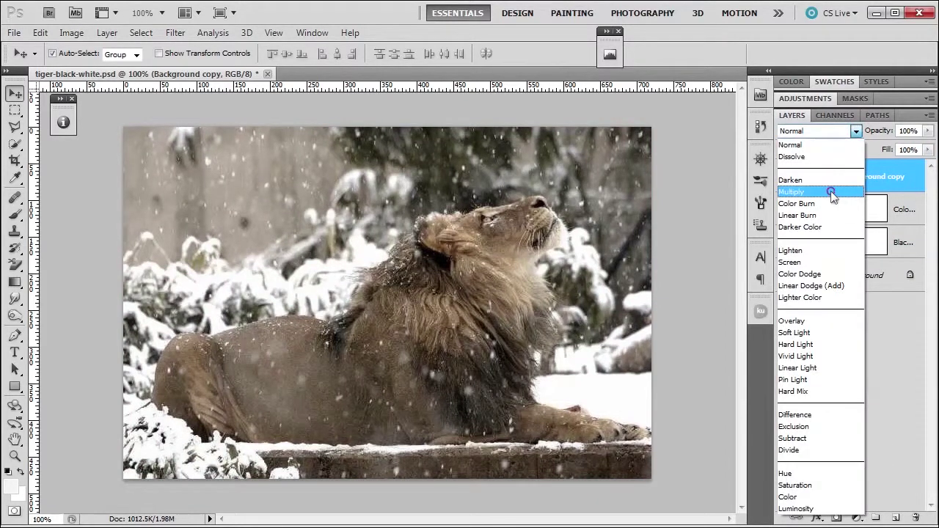
left_click(833, 192)
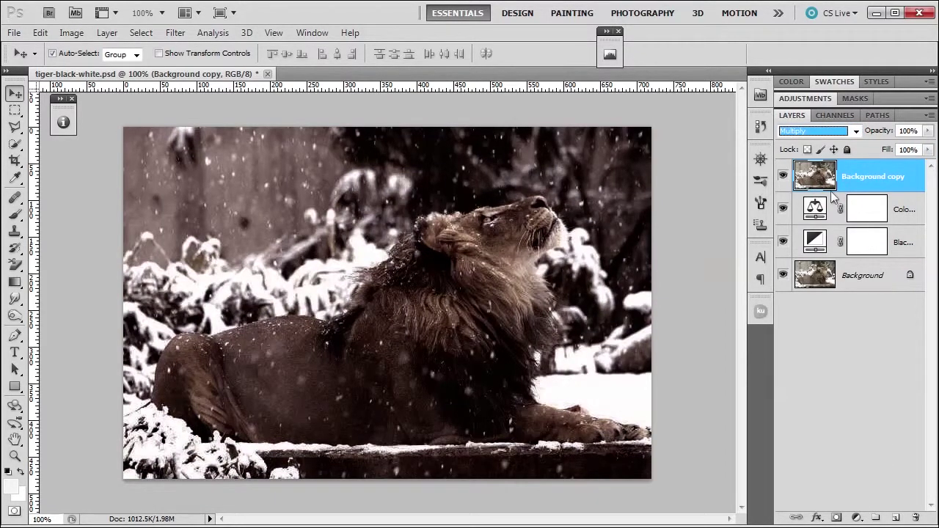
left_click_drag(884, 133, 831, 139)
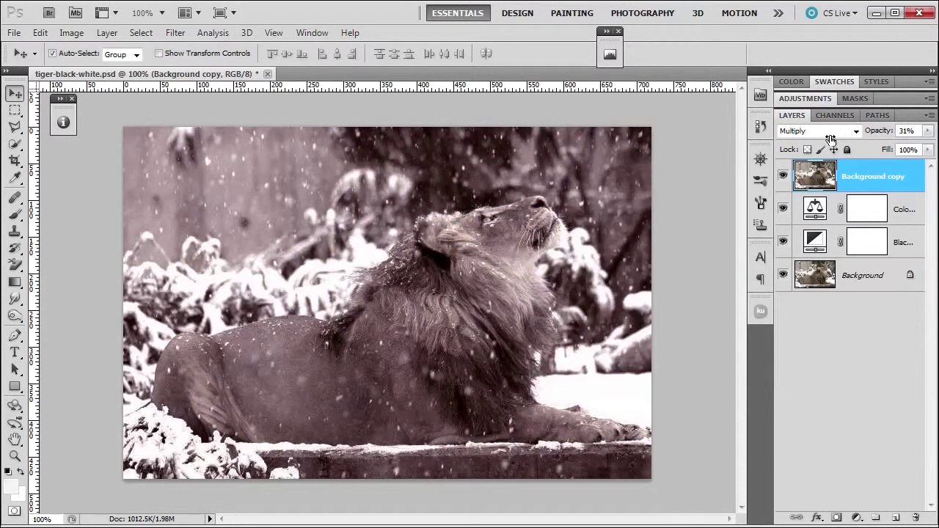